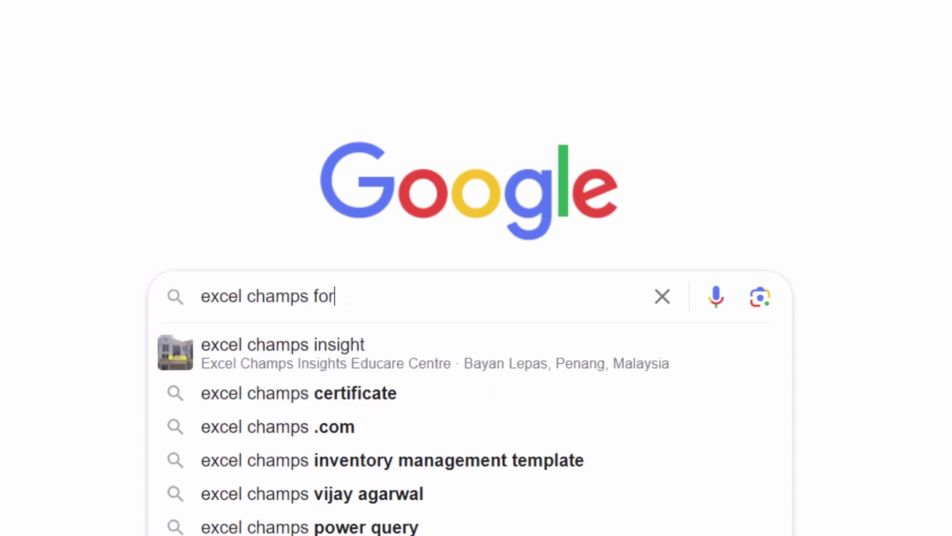
{"action": "type", "text": "mulas"}
Search Google for 'excel champs formulas' and open the Excel Champs '200+ Excel Formulas List' page
{"action": "key", "text": "Return"}
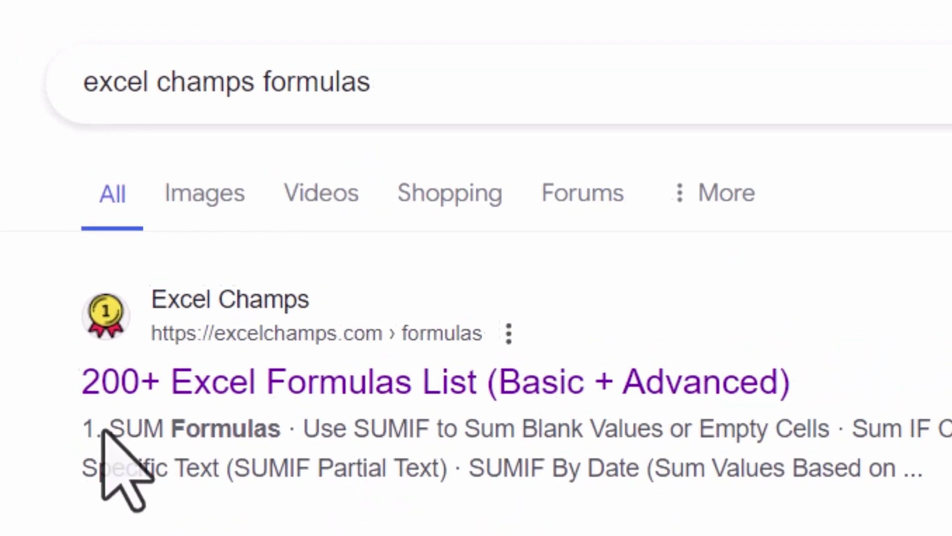
{"action": "left_click", "coordinate": [247, 382]}
{"action": "scroll", "coordinate": [182, 173], "scroll_direction": "down", "scroll_amount": 3}
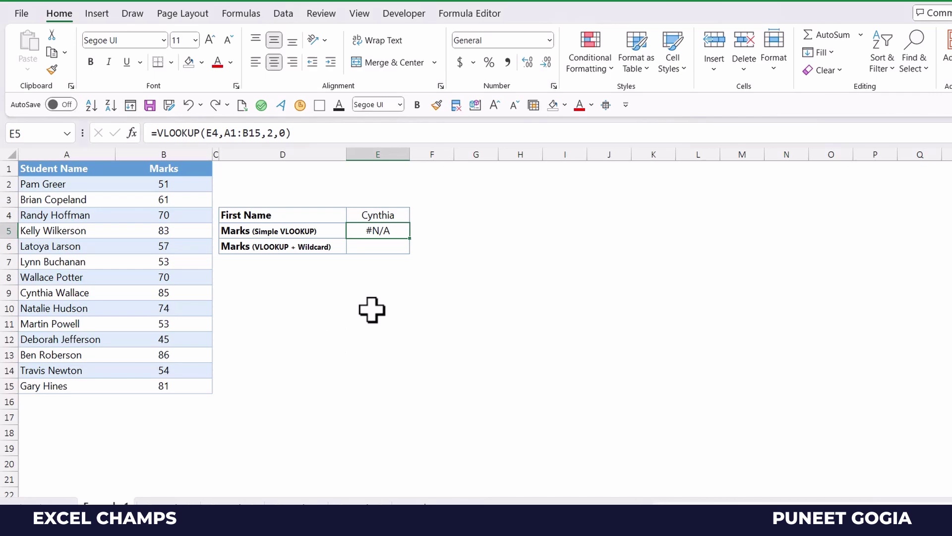
{"action": "left_click", "coordinate": [388, 215]}
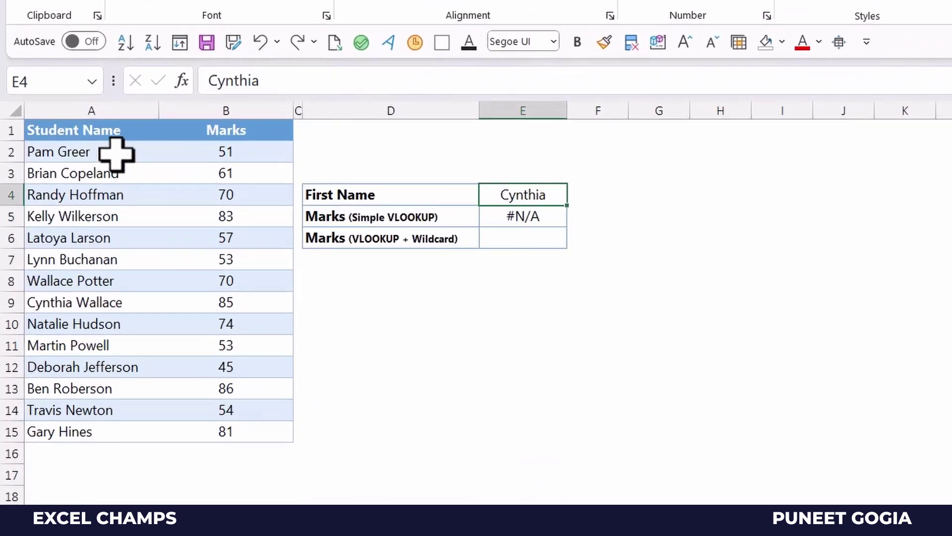
{"action": "left_click_drag", "start_coordinate": [102, 151], "coordinate": [100, 440]}
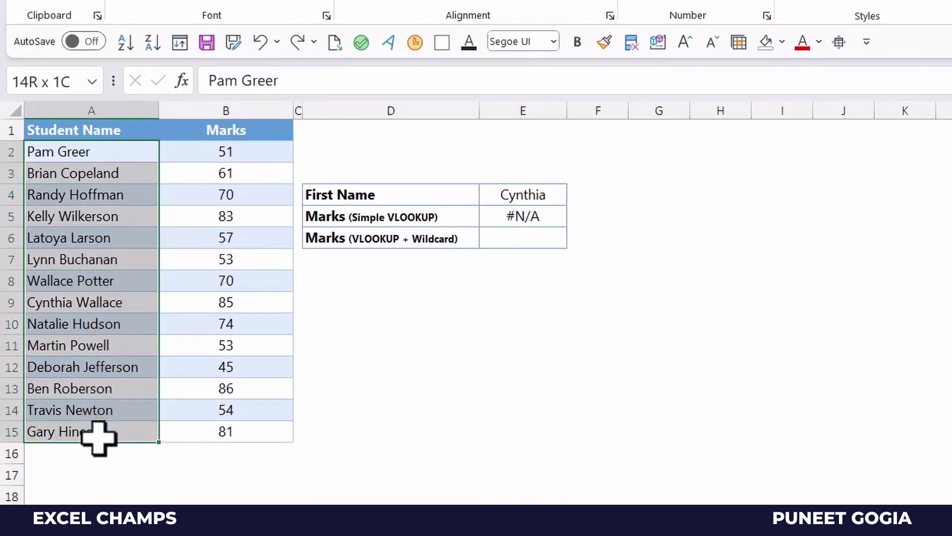
{"action": "left_click", "coordinate": [549, 338]}
{"action": "left_click", "coordinate": [547, 216]}
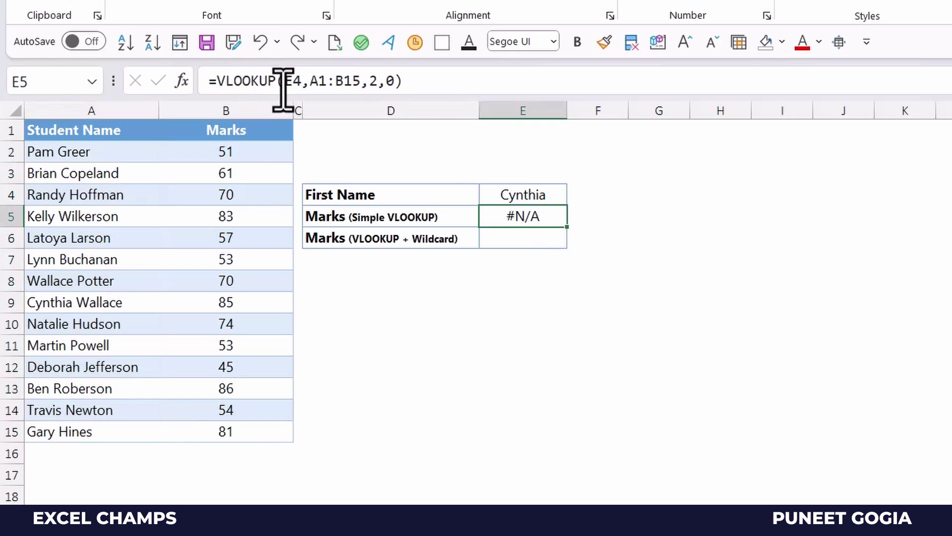
{"action": "left_click", "coordinate": [517, 240]}
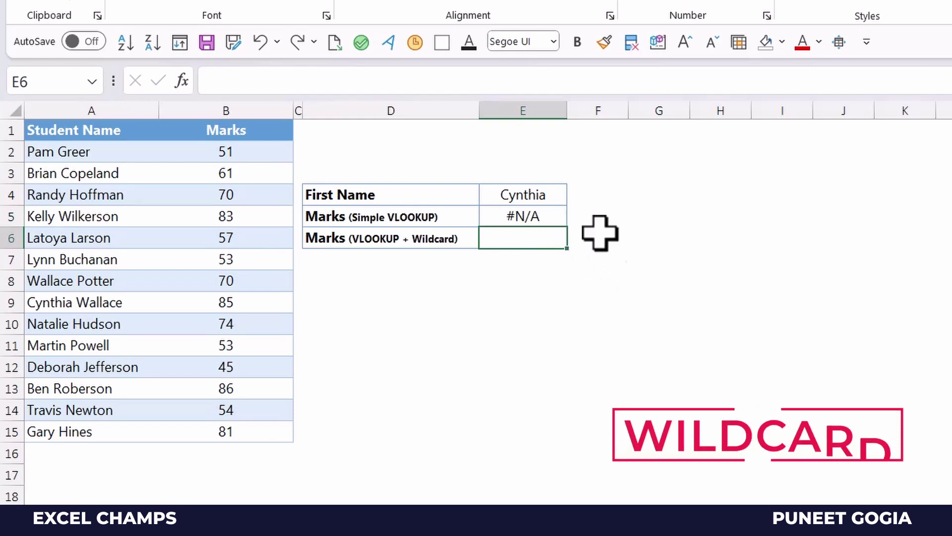
{"action": "type", "text": "=Vloo"}
Enter =VLOOKUP(E4&"*",A1:B15,2,0) in E6, using E4 as lookup value and range A1:B15
{"action": "key", "text": "Tab"}
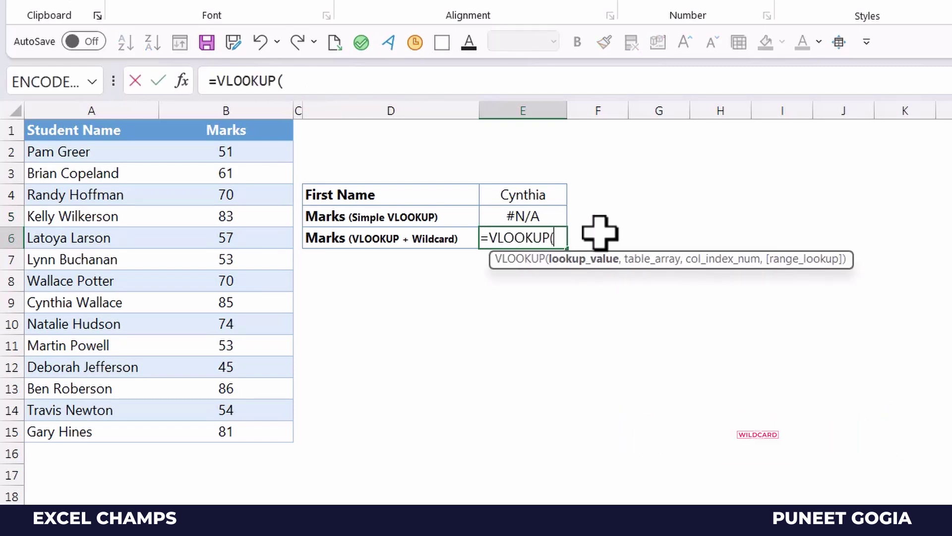
{"action": "key", "text": "Up"}
{"action": "key", "text": "Up"}
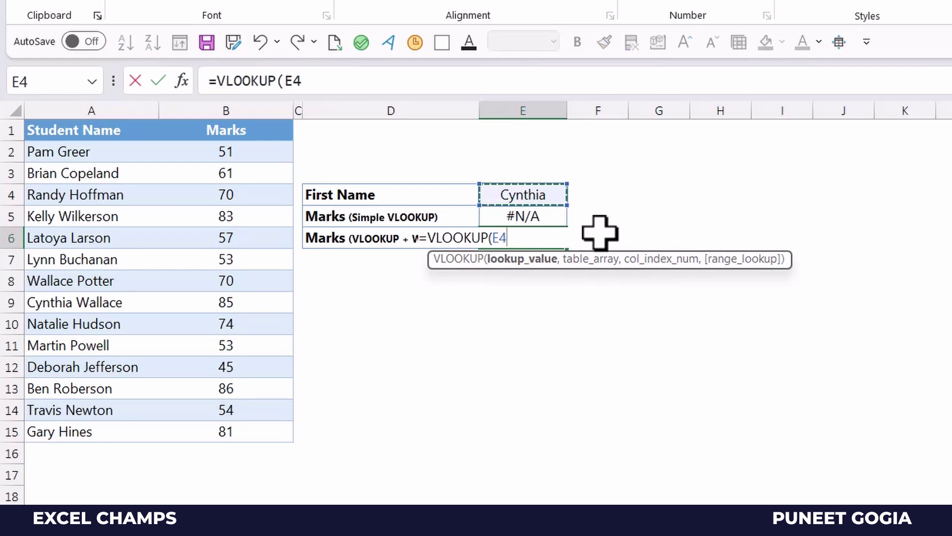
{"action": "type", "text": "$"}
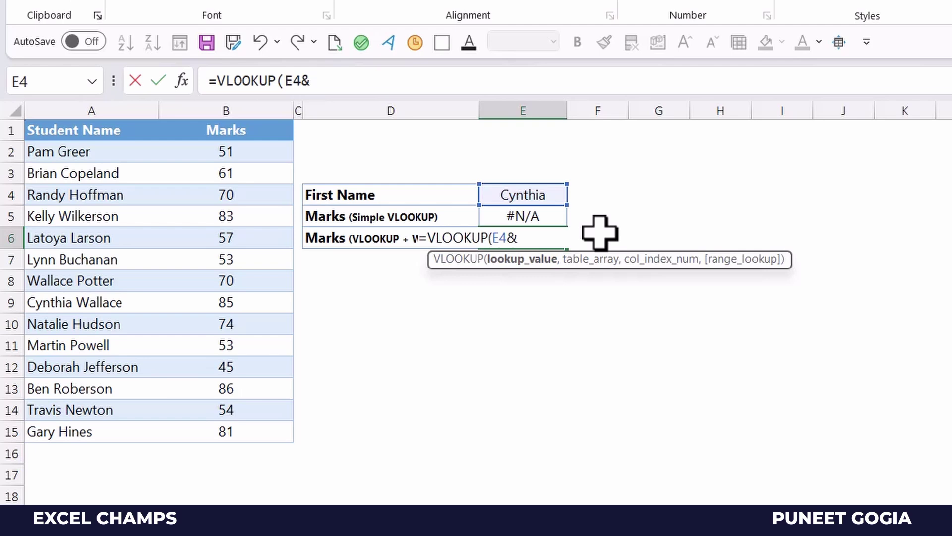
{"action": "type", "text": "\"*\","}
{"action": "key", "text": "Left"}
{"action": "key", "text": "Left"}
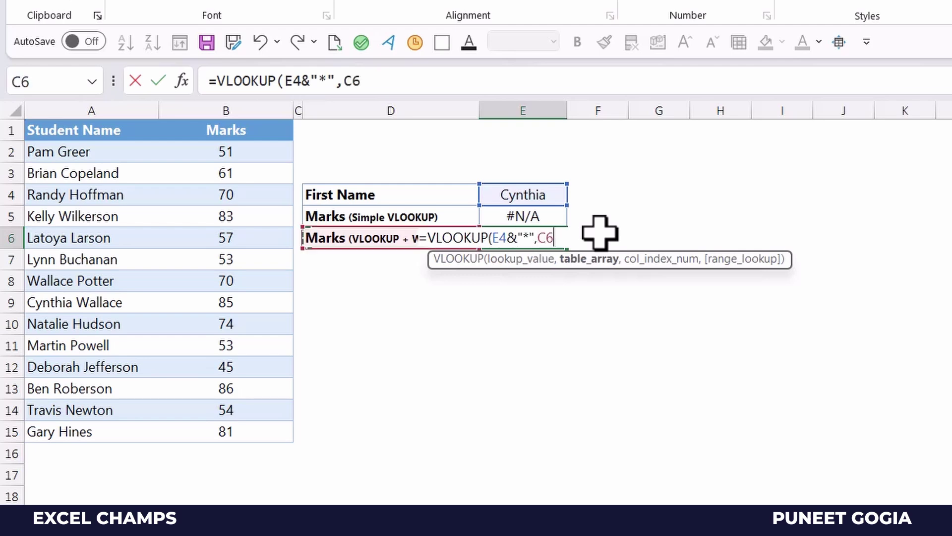
{"action": "key", "text": "Left"}
{"action": "key", "text": "Left"}
{"action": "key", "text": "ctrl+Up"}
{"action": "key", "text": "ctrl+shift+Down"}
{"action": "key", "text": "ctrl+shift+Right"}
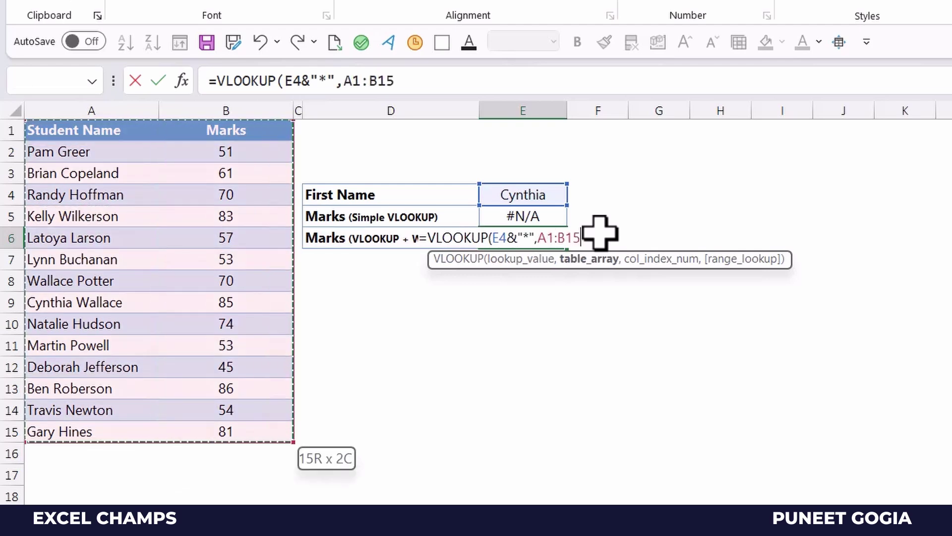
{"action": "type", "text": ",2"}
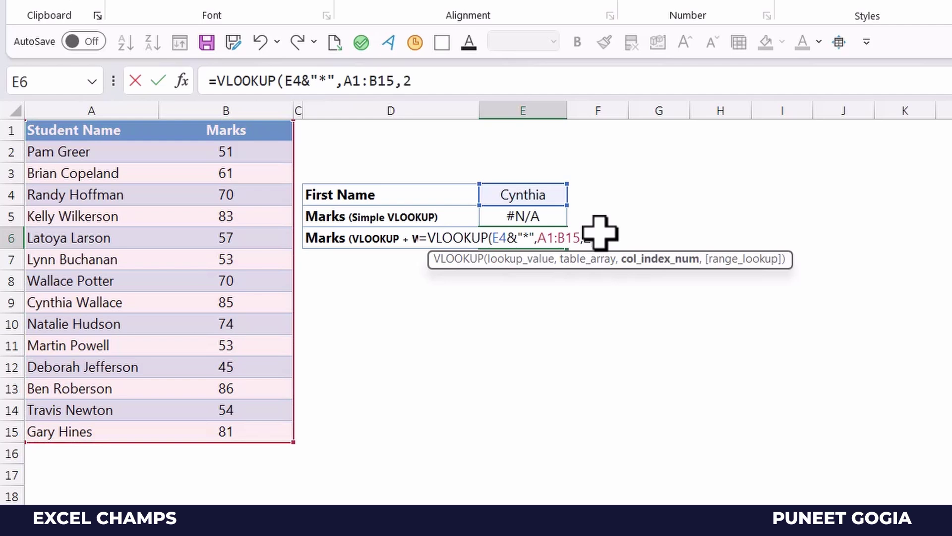
{"action": "type", "text": ",0"}
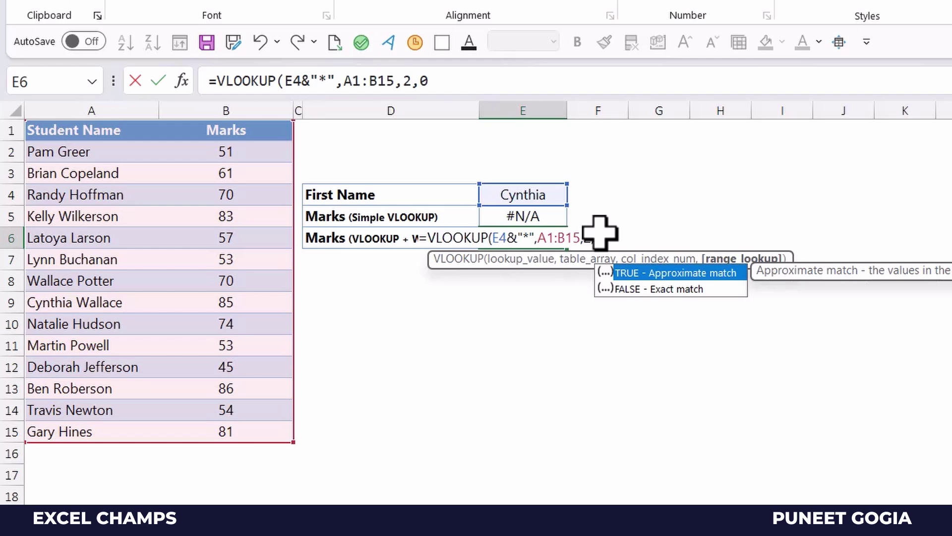
{"action": "type", "text": ")"}
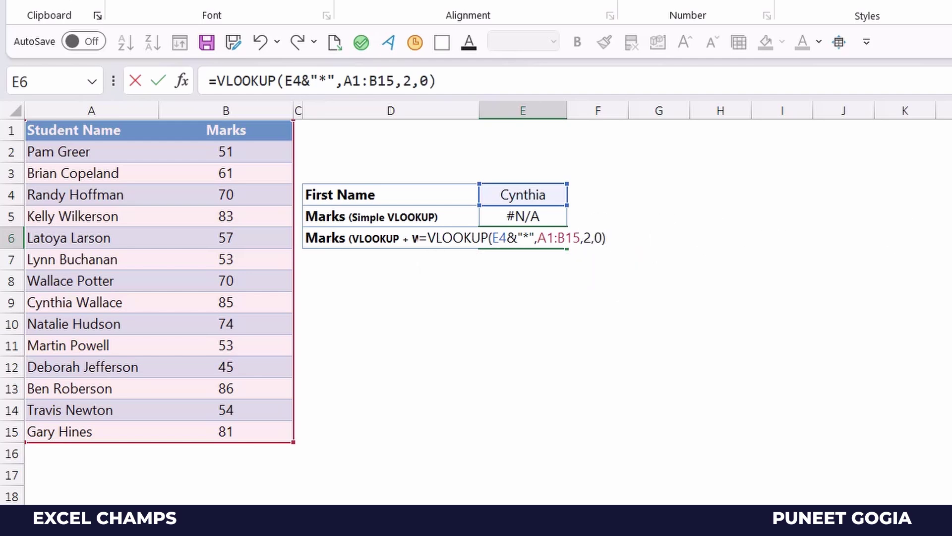
{"action": "key", "text": "Return"}
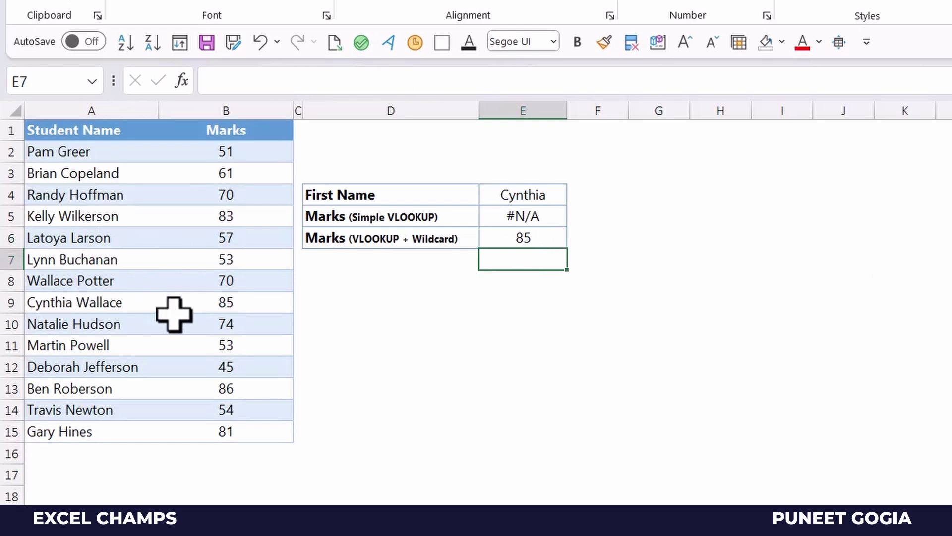
{"action": "left_click", "coordinate": [523, 238]}
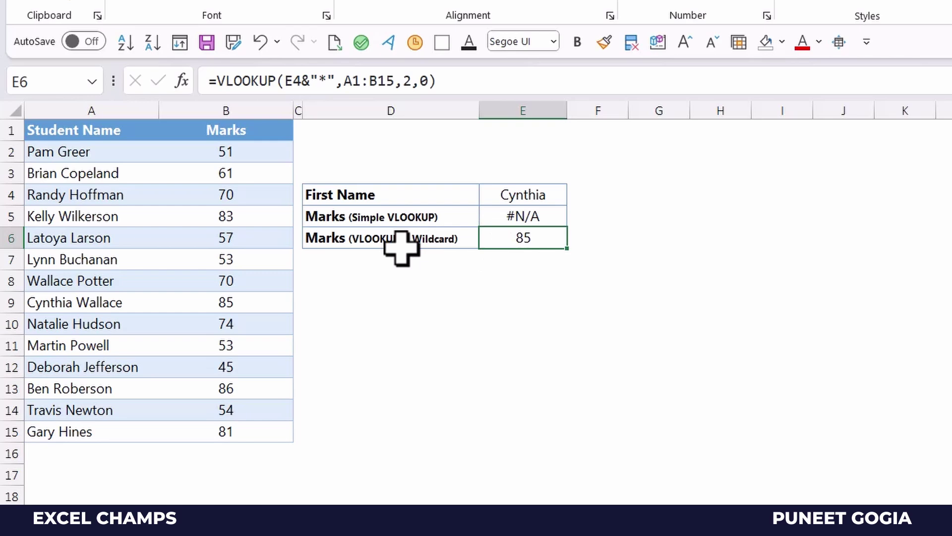
Highlight the "*" wildcard part of E6's formula in the formula bar
{"action": "mouse_move", "coordinate": [301, 82]}
{"action": "left_mouse_down"}
{"action": "mouse_move", "coordinate": [285, 83]}
{"action": "mouse_move", "coordinate": [312, 84]}
{"action": "left_mouse_up"}
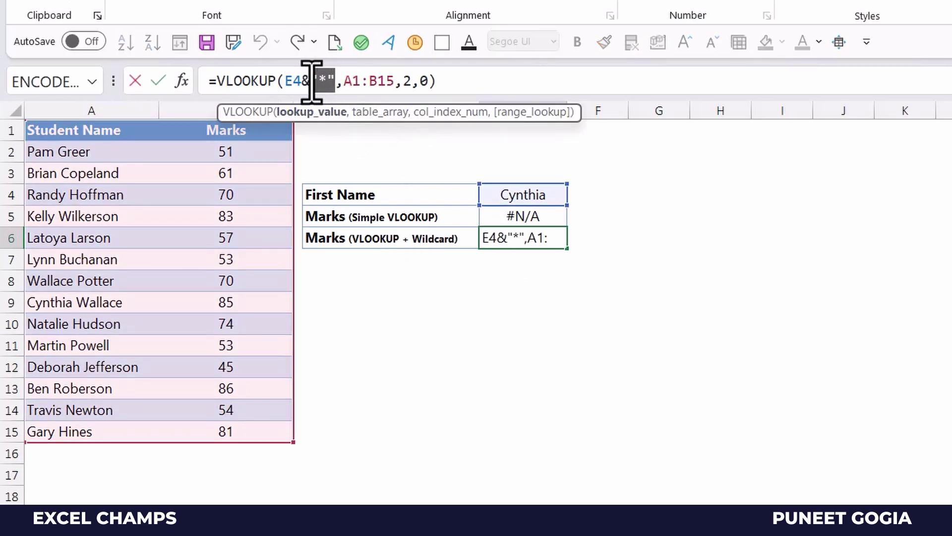